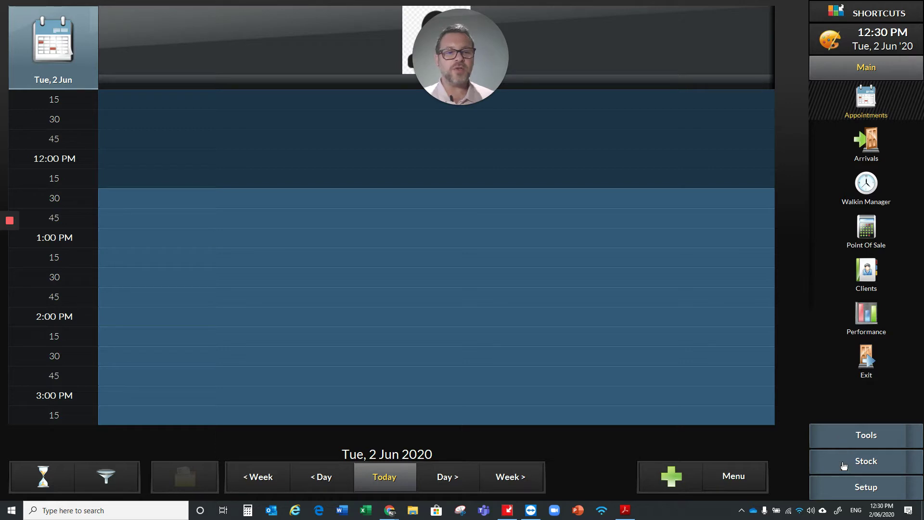
Go to Setup > Configuration > General > Confirmation to show the SMS and PHONE confirmation methods
{"action": "left_click", "coordinate": [866, 487]}
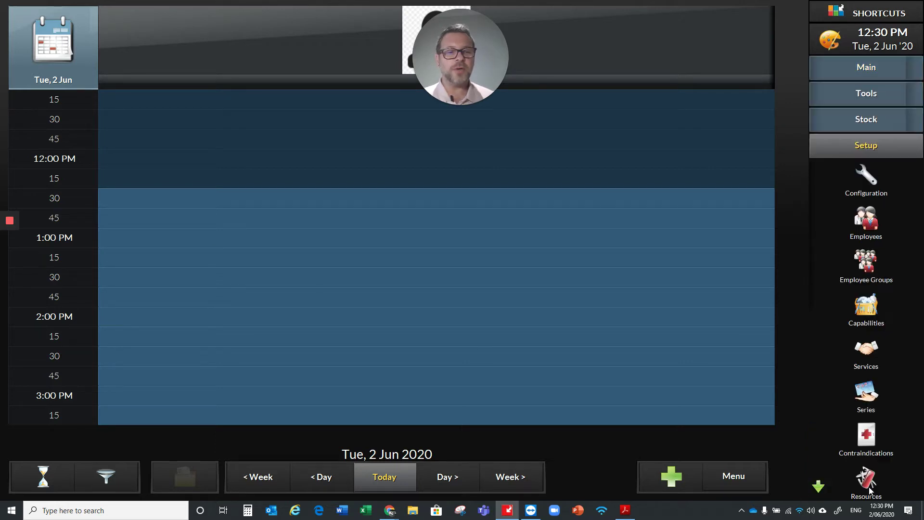
{"action": "left_click", "coordinate": [865, 179]}
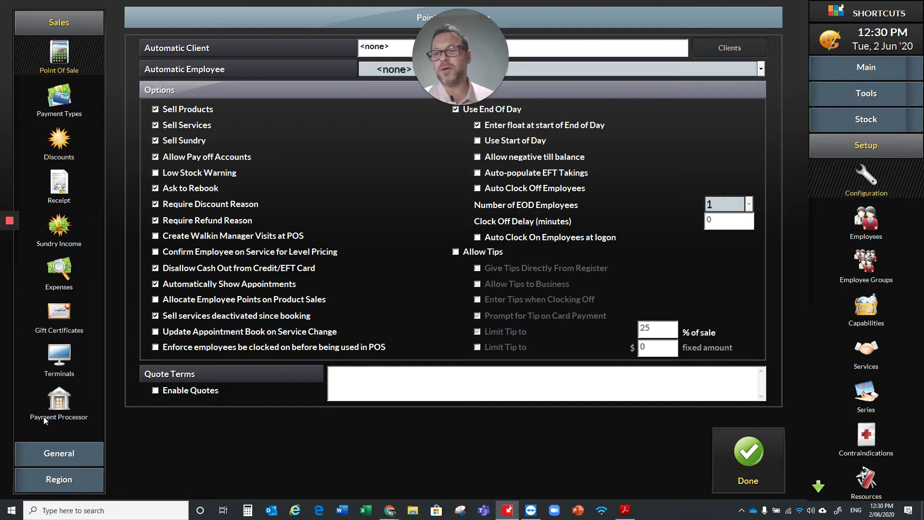
{"action": "left_click", "coordinate": [62, 457]}
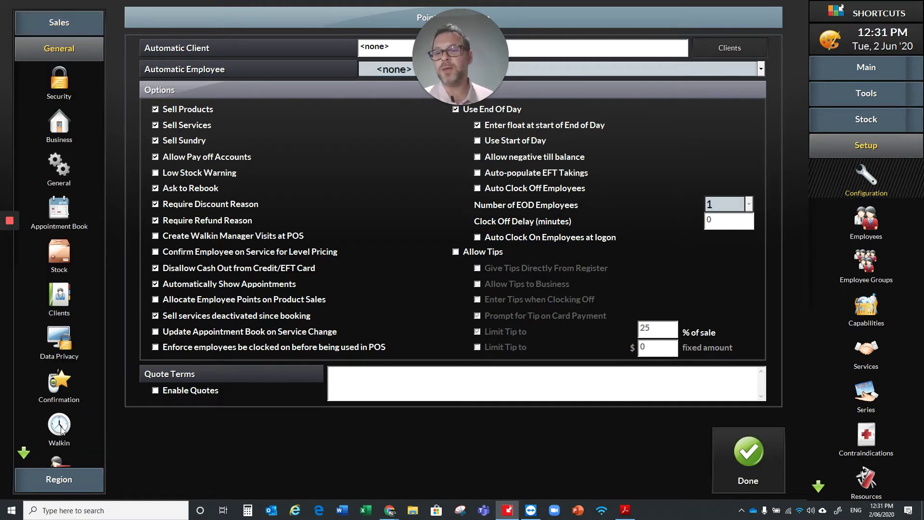
{"action": "left_click", "coordinate": [59, 390]}
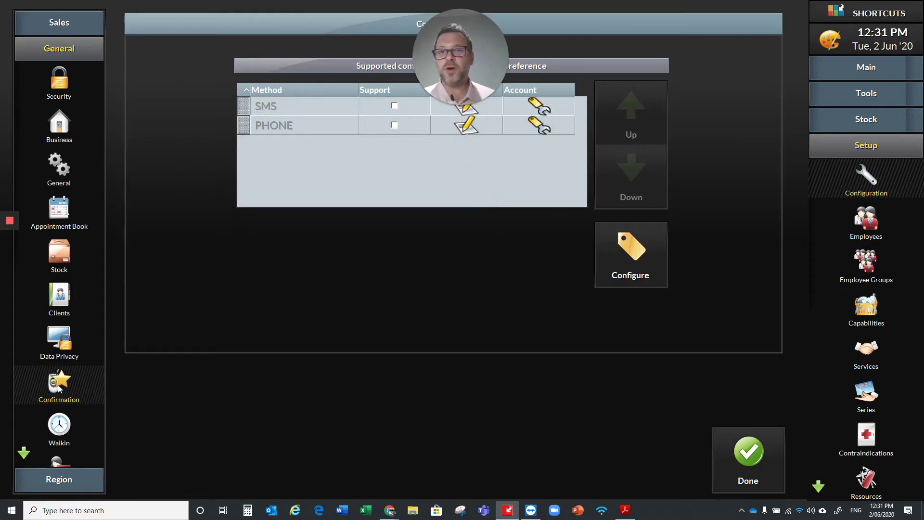
Open the SMS Message and delete the whole default text, leaving all 160 characters free
{"action": "left_click", "coordinate": [480, 110]}
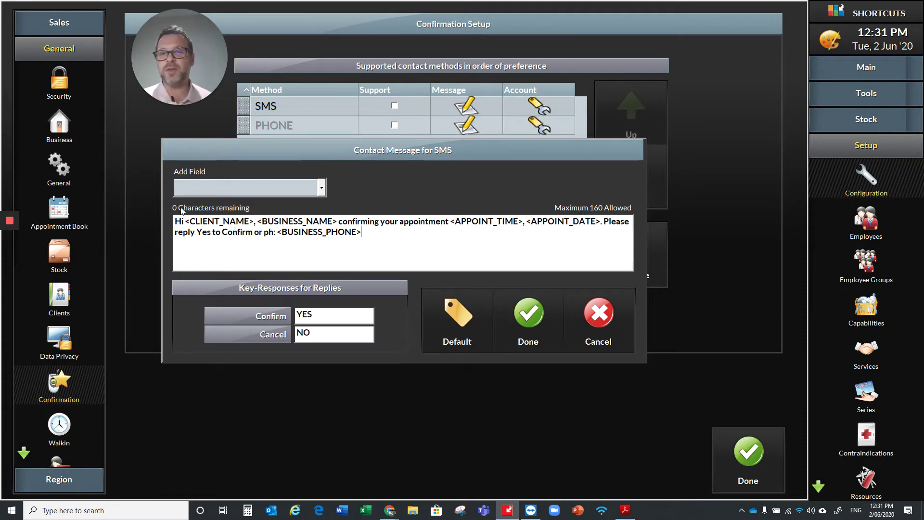
{"action": "left_click", "coordinate": [226, 231]}
{"action": "key", "text": "BackSpace"}
{"action": "type", "text": "C"}
{"action": "left_click", "coordinate": [370, 235]}
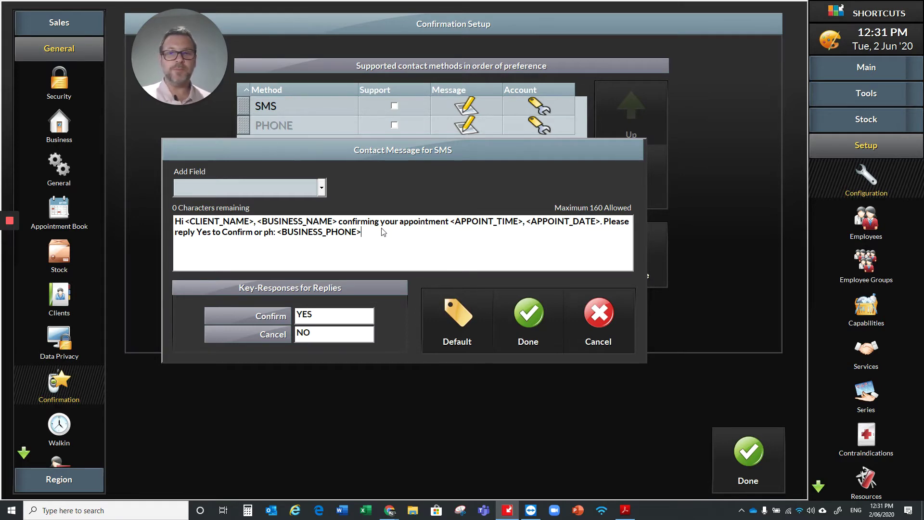
{"action": "key", "text": "BackSpace"}
{"action": "key", "text": "BackSpace"}
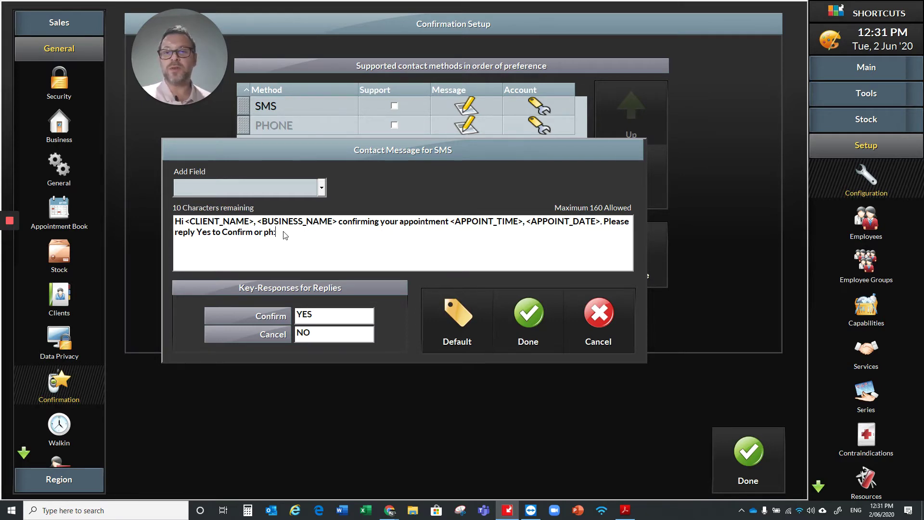
{"action": "key", "text": "BackSpace"}
{"action": "key", "text": "BackSpace"}
{"action": "key", "text": "BackSpace"}
{"action": "key", "text": "BackSpace"}
{"action": "key", "text": "BackSpace"}
{"action": "key", "text": "BackSpace"}
{"action": "key", "text": "BackSpace"}
{"action": "key", "text": "BackSpace"}
{"action": "key", "text": "BackSpace"}
{"action": "key", "text": "BackSpace"}
{"action": "key", "text": "BackSpace"}
{"action": "key", "text": "BackSpace"}
{"action": "key", "text": "BackSpace"}
{"action": "key", "text": "BackSpace"}
{"action": "key", "text": "BackSpace"}
{"action": "key", "text": "BackSpace"}
{"action": "key", "text": "BackSpace"}
{"action": "key", "text": "BackSpace"}
{"action": "key", "text": "BackSpace"}
{"action": "key", "text": "BackSpace"}
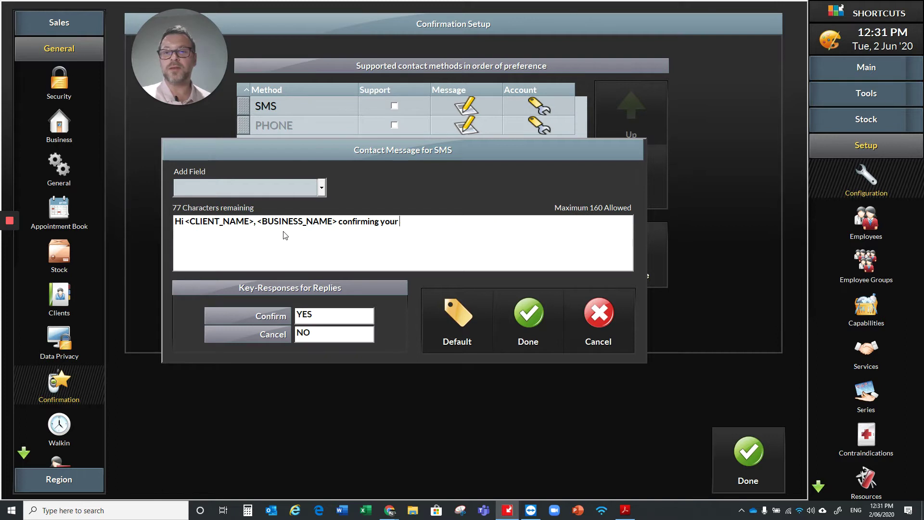
{"action": "key", "text": "BackSpace"}
{"action": "key", "text": "BackSpace"}
{"action": "key", "text": "BackSpace"}
{"action": "key", "text": "BackSpace"}
{"action": "key", "text": "BackSpace"}
{"action": "key", "text": "BackSpace"}
{"action": "key", "text": "BackSpace"}
{"action": "key", "text": "BackSpace"}
{"action": "key", "text": "BackSpace"}
{"action": "key", "text": "BackSpace"}
{"action": "key", "text": "BackSpace"}
{"action": "key", "text": "BackSpace"}
{"action": "key", "text": "BackSpace"}
{"action": "key", "text": "BackSpace"}
{"action": "key", "text": "BackSpace"}
{"action": "key", "text": "BackSpace"}
{"action": "key", "text": "BackSpace"}
{"action": "key", "text": "BackSpace"}
{"action": "key", "text": "BackSpace"}
{"action": "key", "text": "BackSpace"}
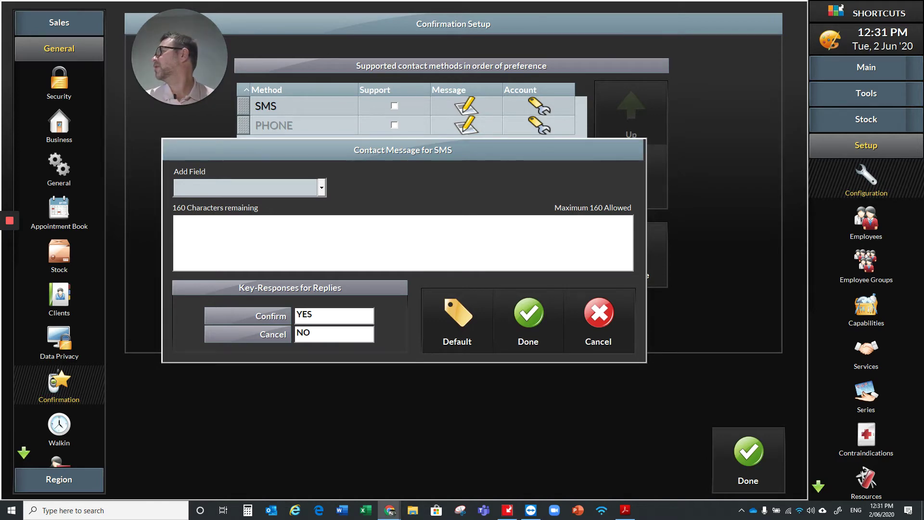
{"action": "left_click_drag", "start_coordinate": [0, 40], "coordinate": [439, 1]}
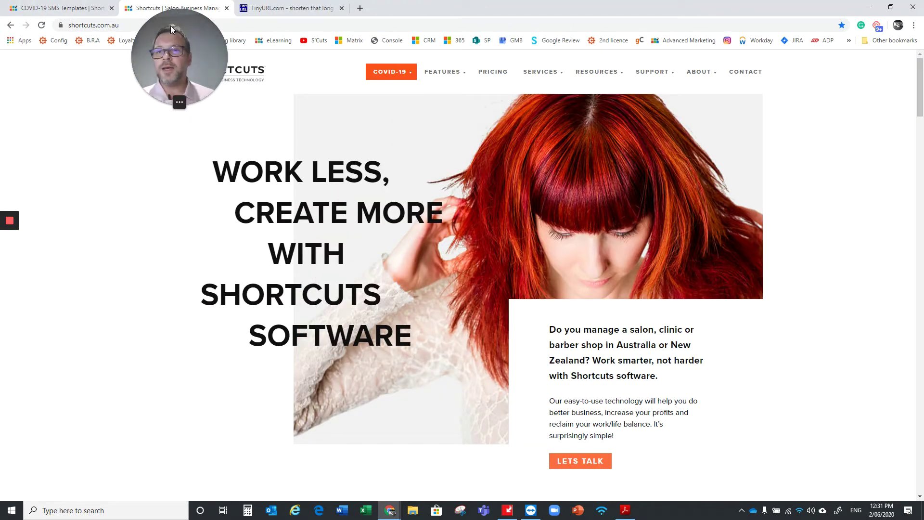
On shortcuts.com.au, go through COVID-19 > Communication Kit to the SMS Templates page
{"action": "left_click_drag", "start_coordinate": [188, 16], "coordinate": [93, 103]}
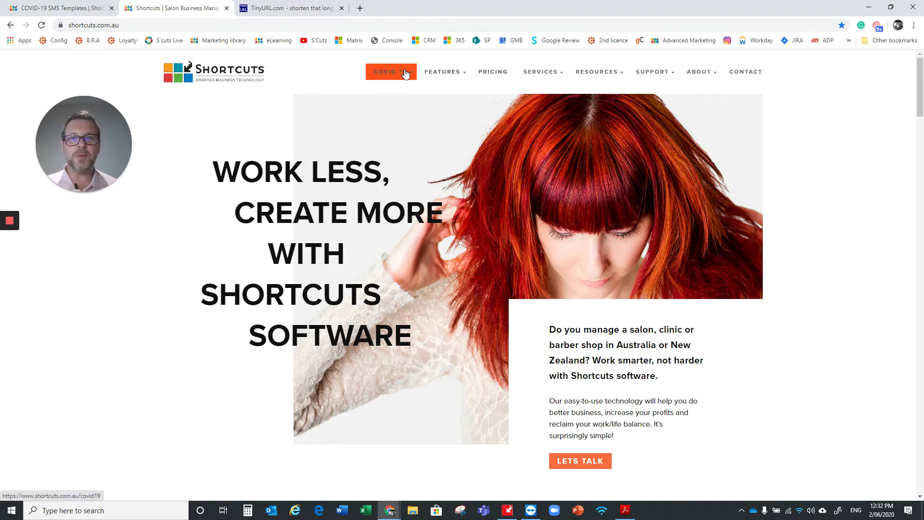
{"action": "mouse_move", "coordinate": [409, 75]}
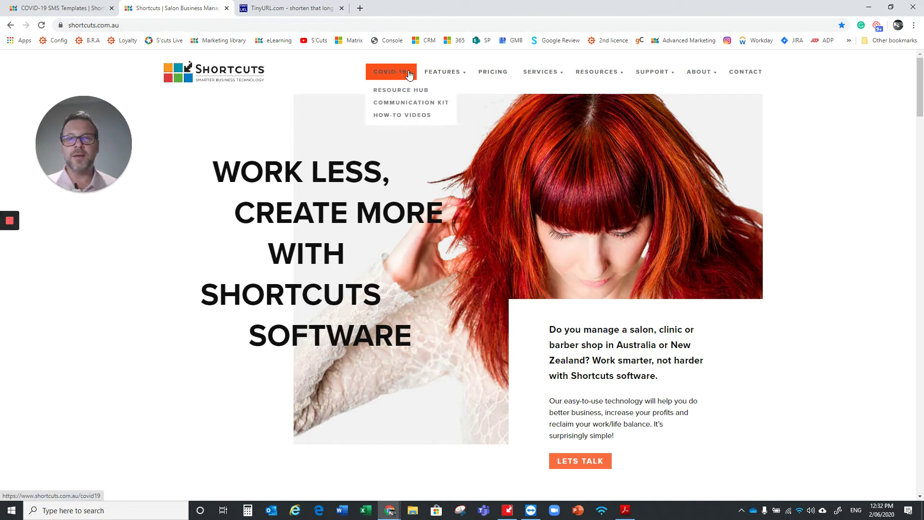
{"action": "left_click", "coordinate": [396, 106]}
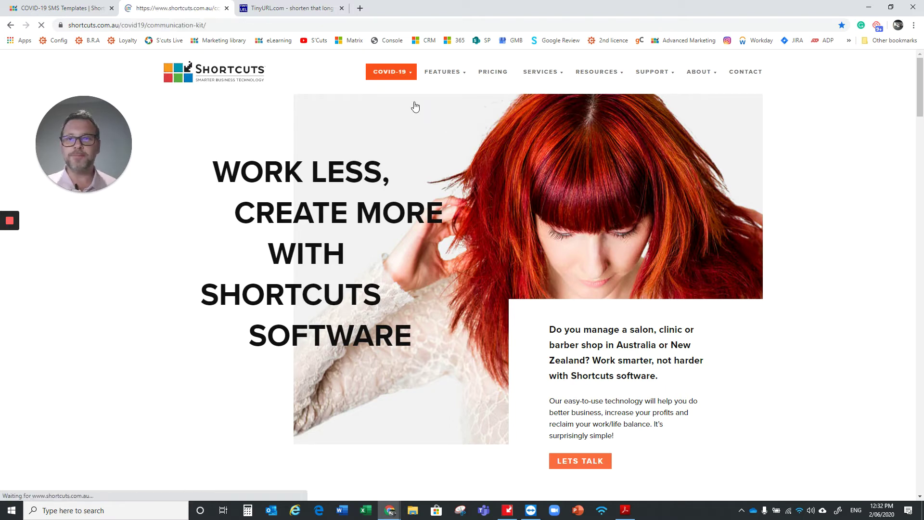
{"action": "scroll", "coordinate": [436, 214], "scroll_direction": "down", "scroll_amount": 12}
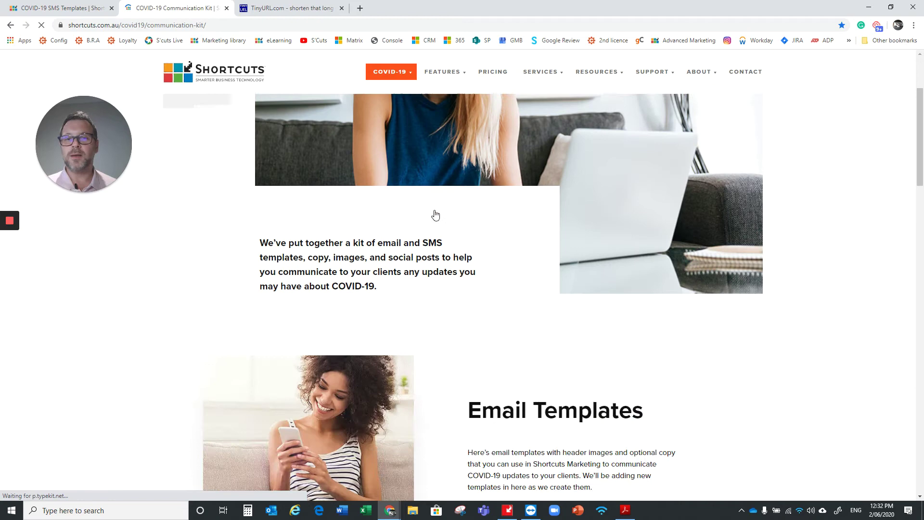
{"action": "scroll", "coordinate": [436, 215], "scroll_direction": "down", "scroll_amount": 1}
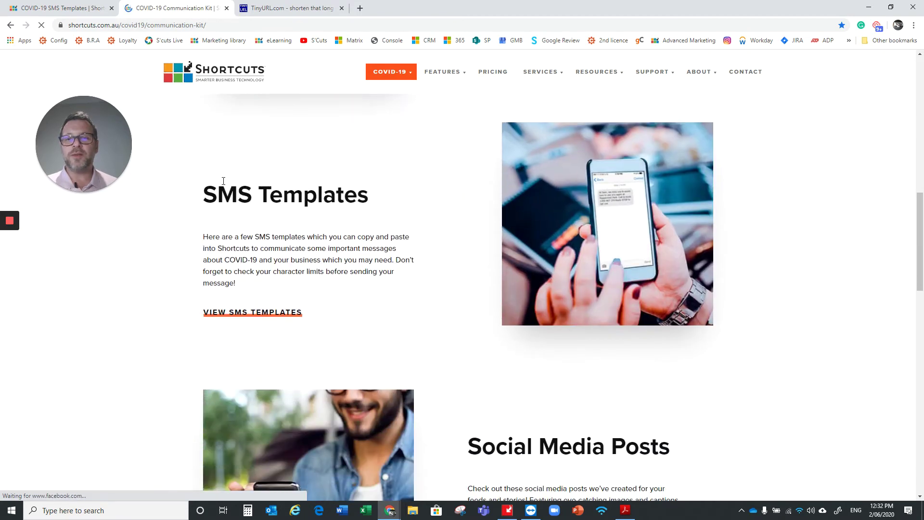
{"action": "left_click", "coordinate": [254, 317]}
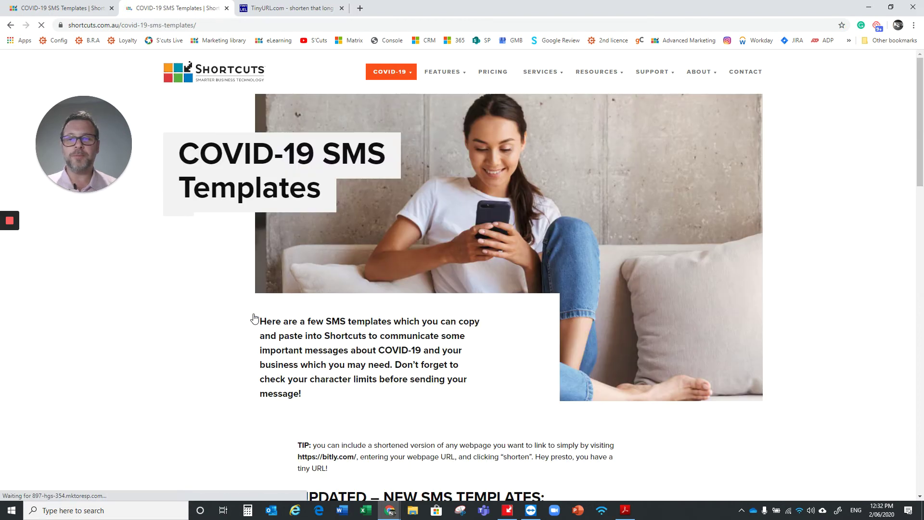
{"action": "scroll", "coordinate": [254, 318], "scroll_direction": "down", "scroll_amount": 4}
{"action": "scroll", "coordinate": [255, 317], "scroll_direction": "down", "scroll_amount": 4}
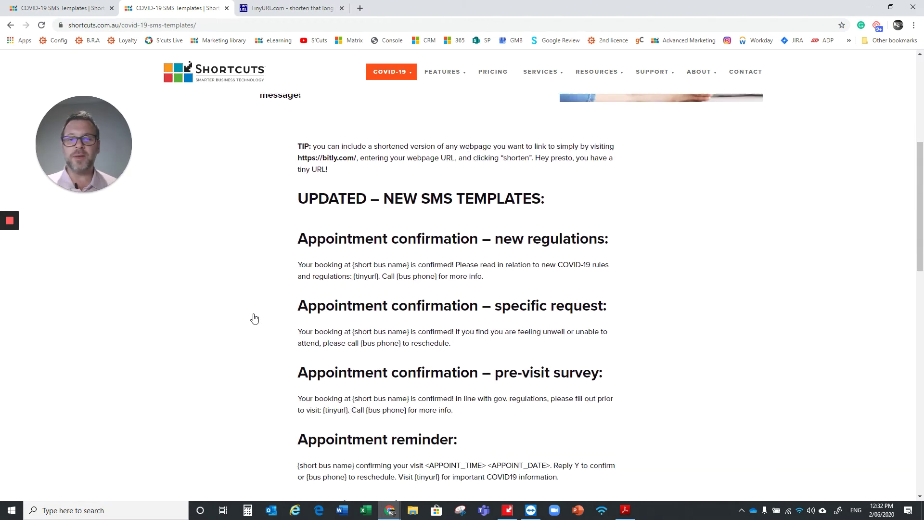
{"action": "scroll", "coordinate": [254, 318], "scroll_direction": "up", "scroll_amount": 1}
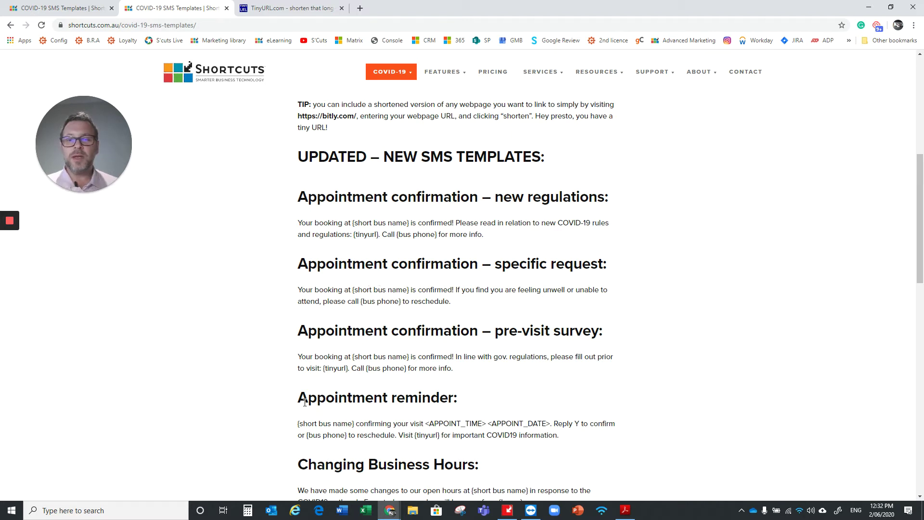
{"action": "left_click_drag", "start_coordinate": [456, 397], "coordinate": [289, 409]}
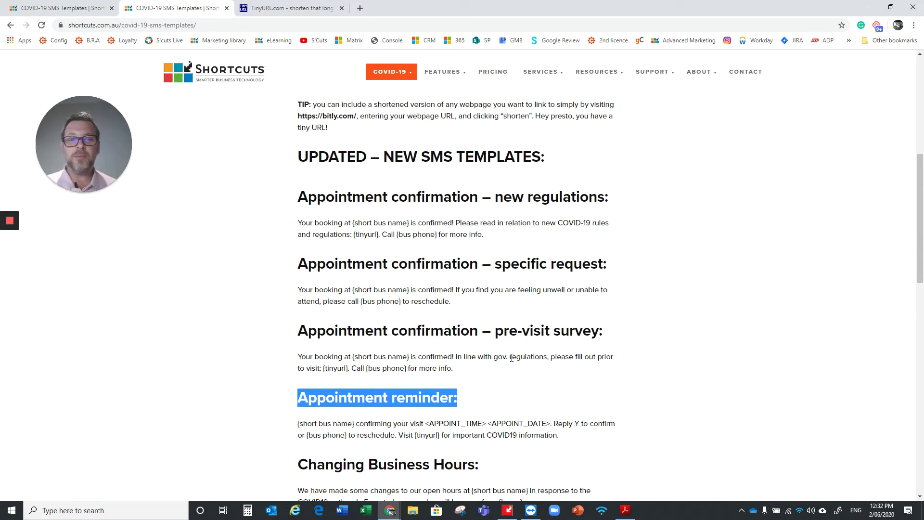
{"action": "left_click_drag", "start_coordinate": [505, 332], "coordinate": [610, 340]}
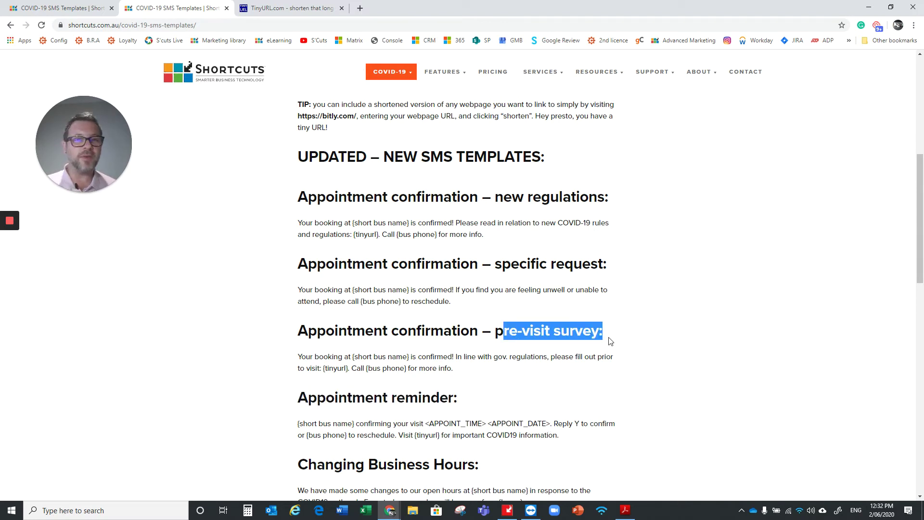
{"action": "left_click_drag", "start_coordinate": [510, 266], "coordinate": [599, 268]}
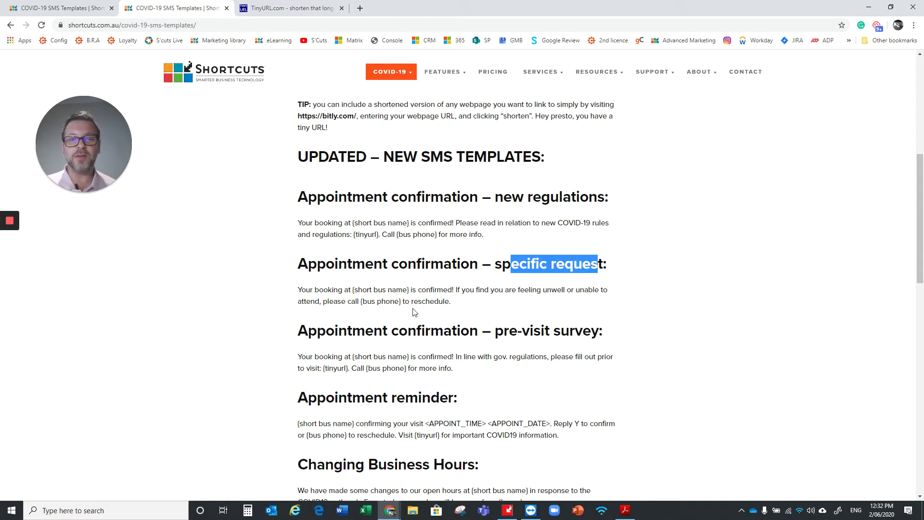
{"action": "left_click_drag", "start_coordinate": [511, 198], "coordinate": [604, 205]}
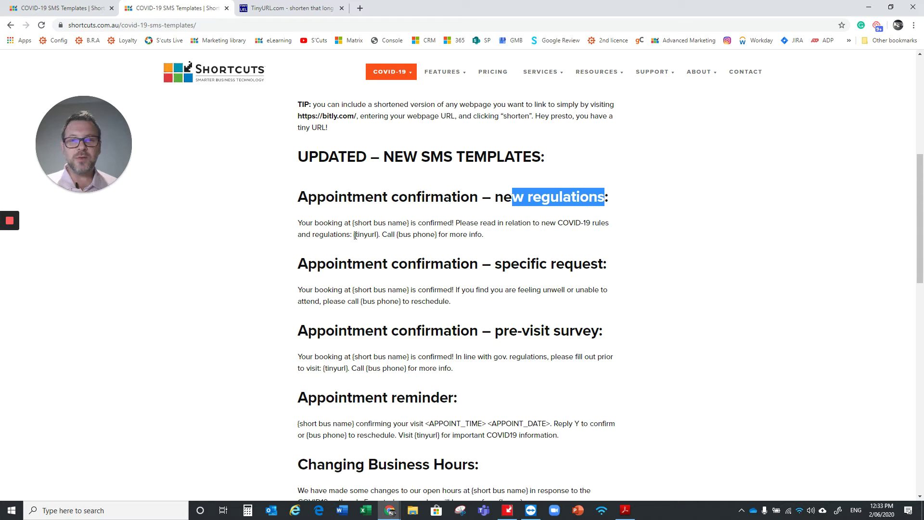
{"action": "left_click_drag", "start_coordinate": [355, 235], "coordinate": [379, 237]}
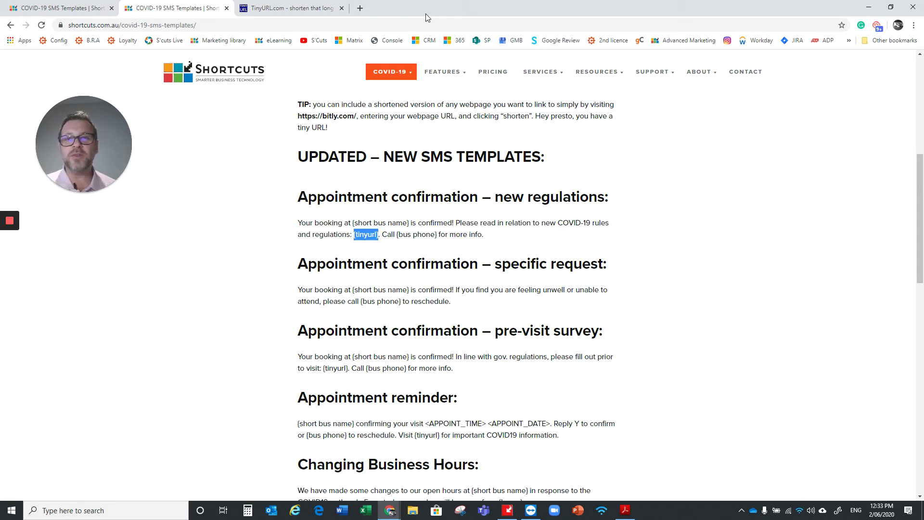
On the TinyURL site, focus the long-URL box and highlight the tinyurl.com/KindleWireless example link
{"action": "left_click", "coordinate": [305, 10]}
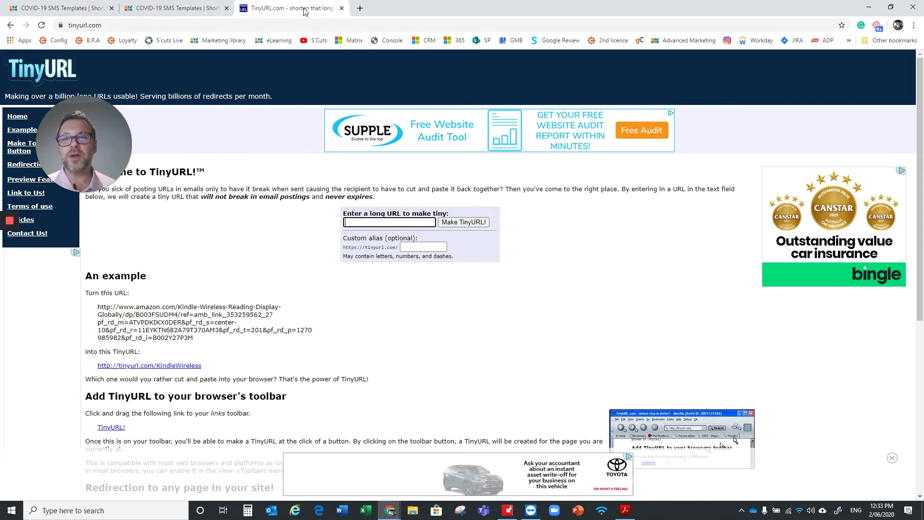
{"action": "left_click", "coordinate": [59, 27]}
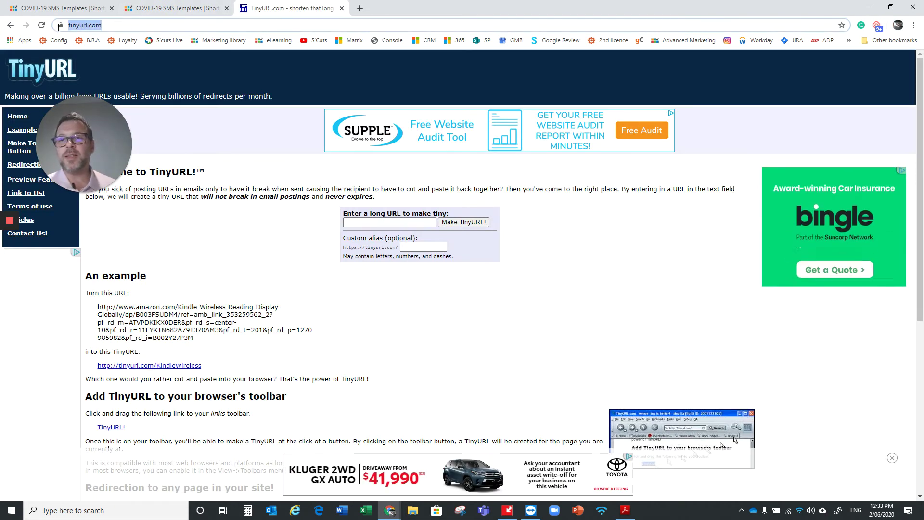
{"action": "left_click", "coordinate": [349, 219]}
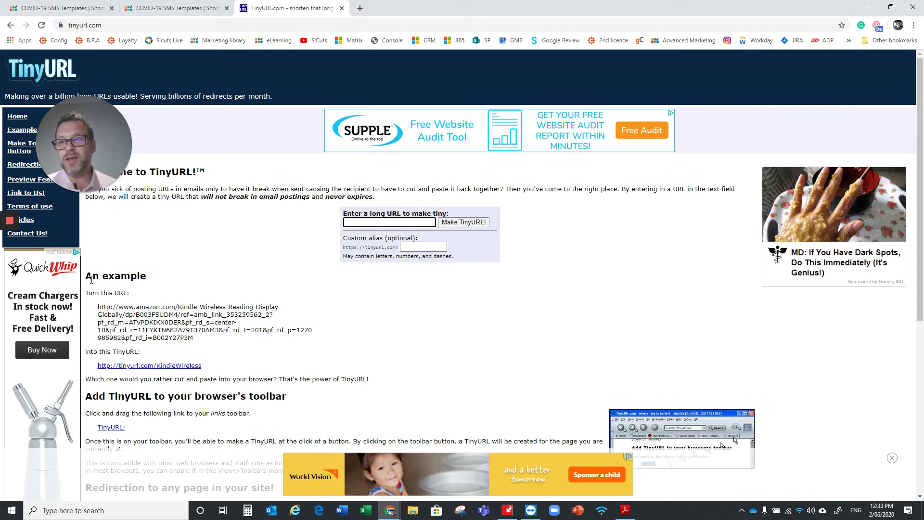
{"action": "left_click_drag", "start_coordinate": [92, 277], "coordinate": [144, 288]}
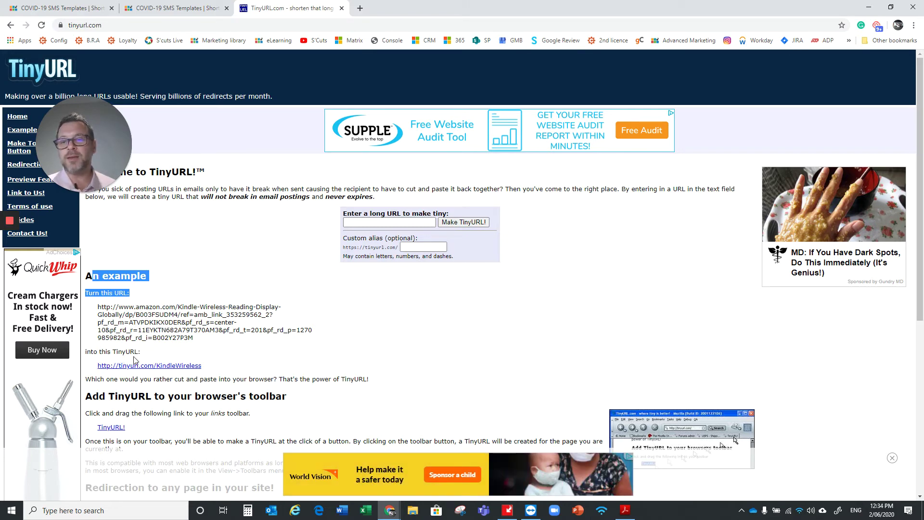
{"action": "left_click_drag", "start_coordinate": [204, 366], "coordinate": [95, 368]}
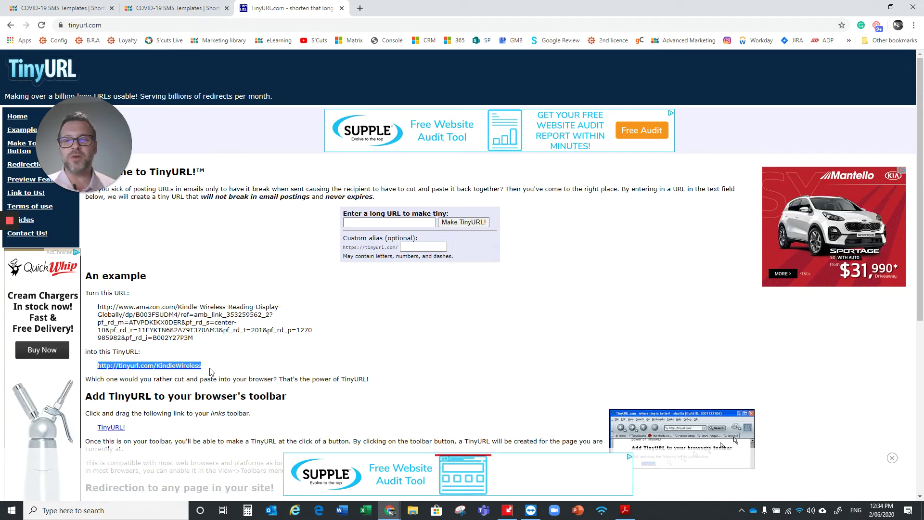
Back on COVID-19 SMS Templates, select and copy the 'Appointment confirmation – new regulations' template
{"action": "left_click", "coordinate": [177, 9]}
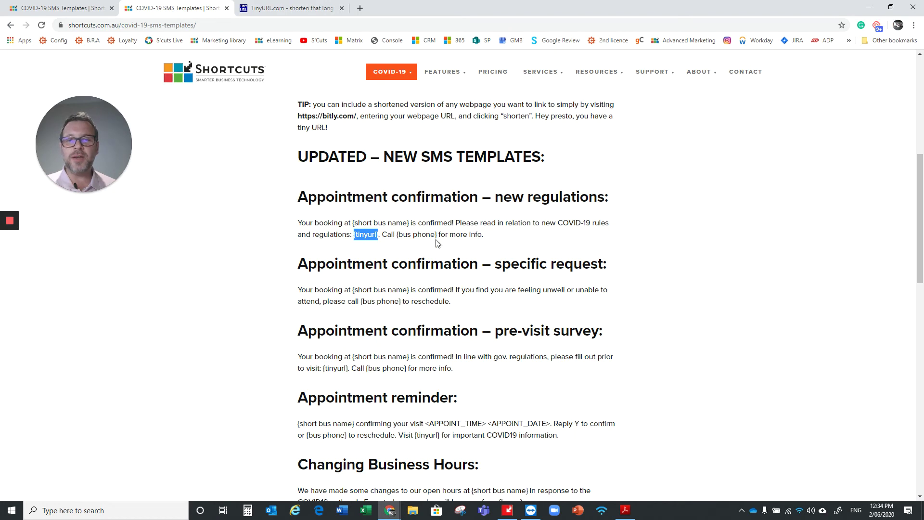
{"action": "left_click", "coordinate": [479, 244]}
{"action": "left_click_drag", "start_coordinate": [492, 239], "coordinate": [293, 228]}
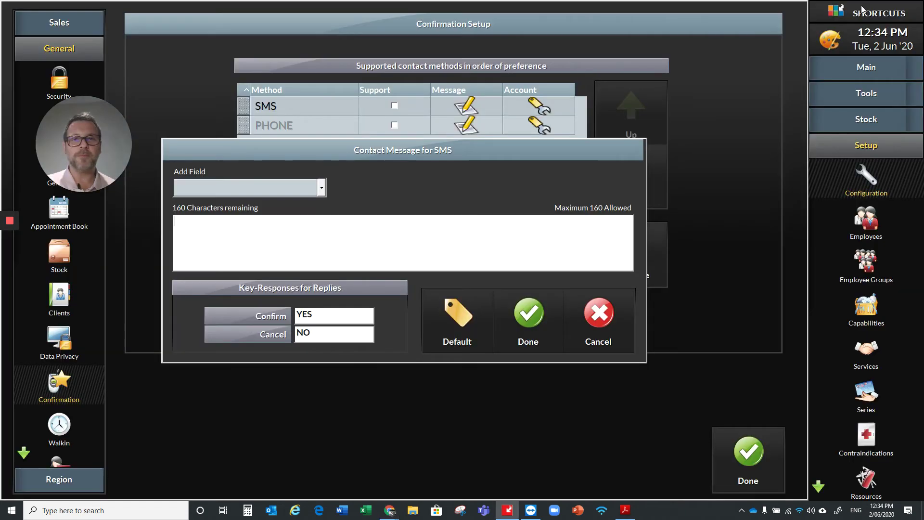
Paste the new-regulations template into the Shortcuts SMS message box, leaving 8 characters
{"action": "left_click", "coordinate": [869, 8]}
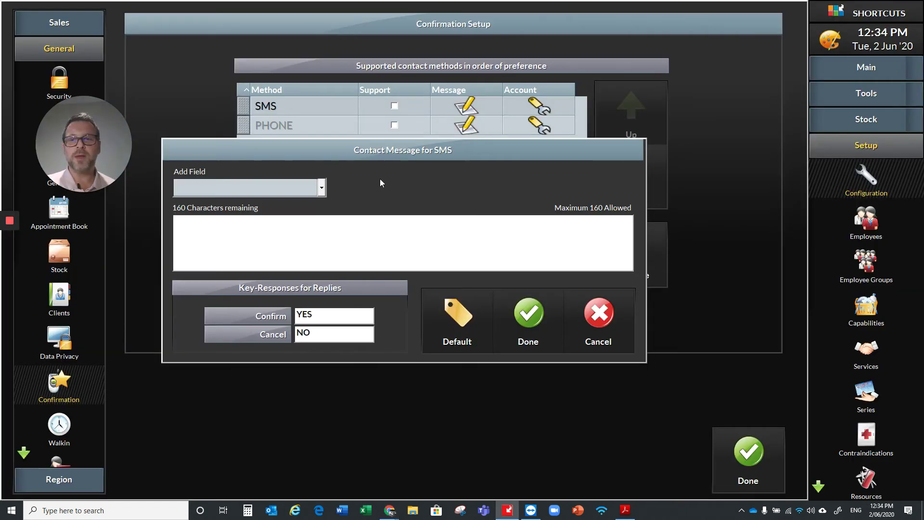
{"action": "left_click", "coordinate": [371, 221]}
{"action": "type", "text": "YOUR BOOKING AT {SHORT BUS NAME} IS CONFIRMED! PLEASE READ IN RELATION TO NEW COVID-19 RULES AND REGULATIONS: {TINYURL}. CALL {BUS PHONE} FOR MORE INFO."}
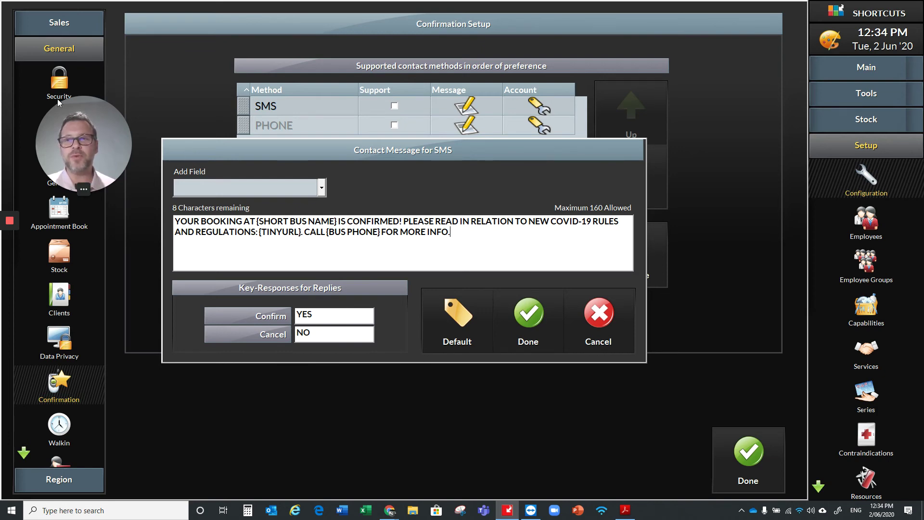
{"action": "left_click_drag", "start_coordinate": [85, 111], "coordinate": [178, 56]}
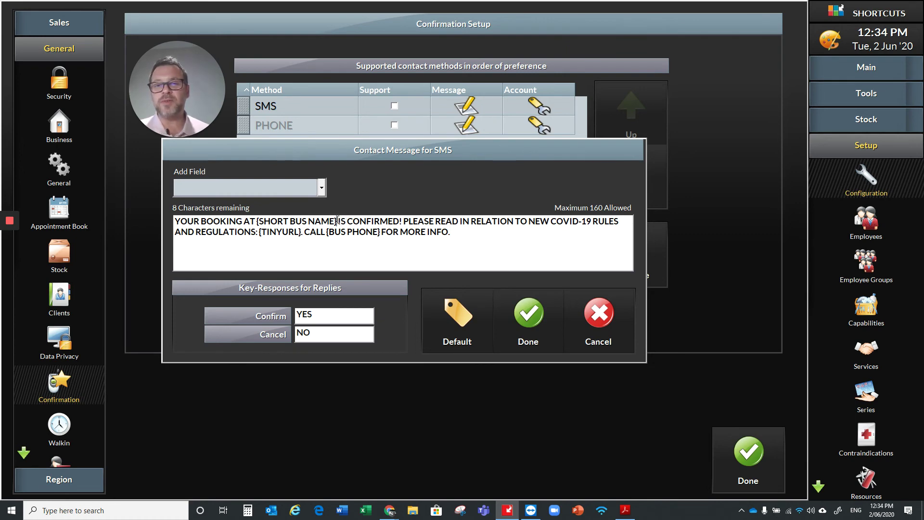
Replace {SHORT BUS NAME} with 'short name' and select the {BUS PHONE} placeholder
{"action": "left_click_drag", "start_coordinate": [338, 220], "coordinate": [256, 221]}
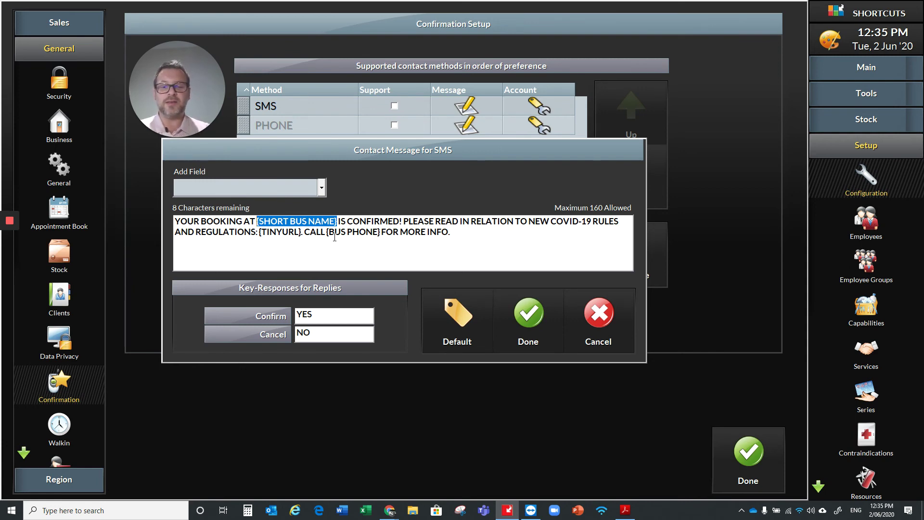
{"action": "type", "text": "short name"}
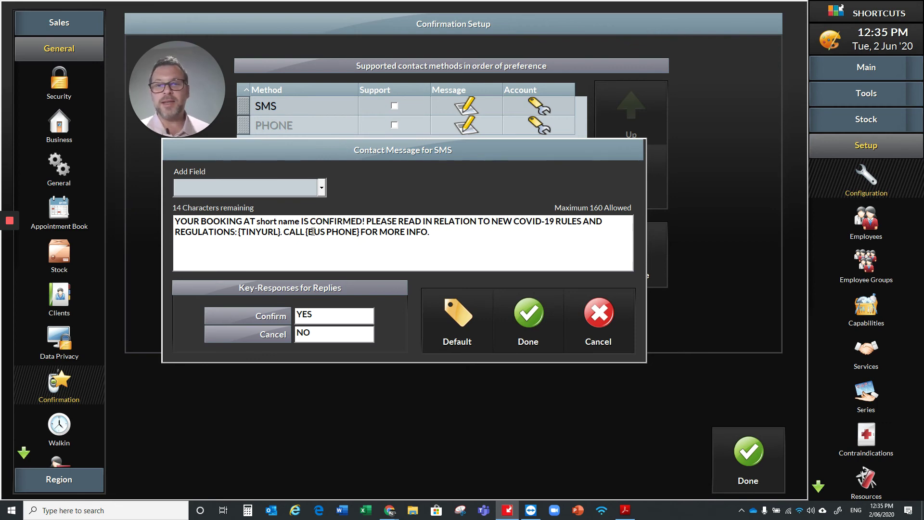
{"action": "left_click_drag", "start_coordinate": [308, 232], "coordinate": [358, 231]}
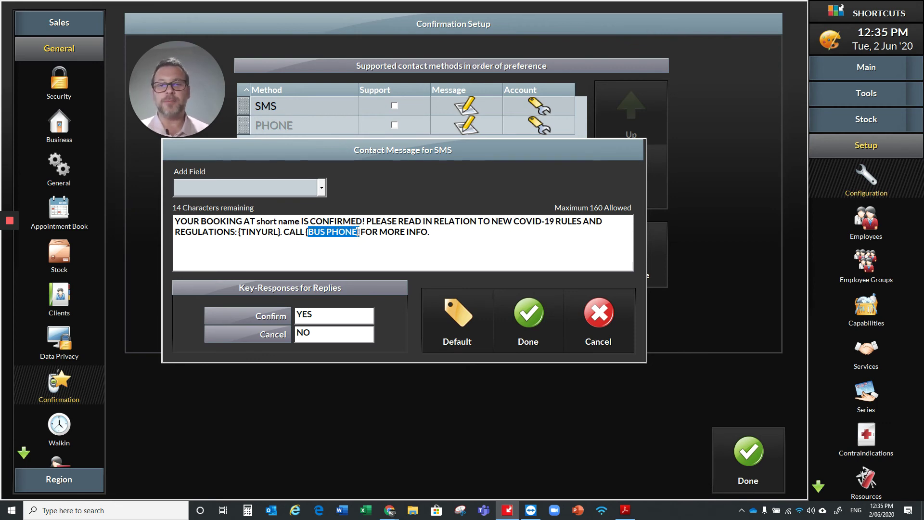